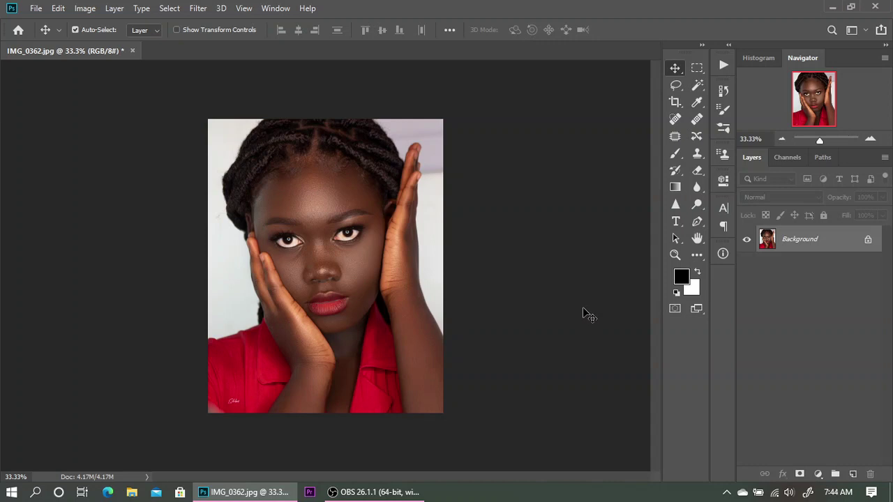
- Try a Color Balance adjustment layer, delete it, and add a Black & White layer instead
{"action": "left_click", "coordinate": [871, 140]}
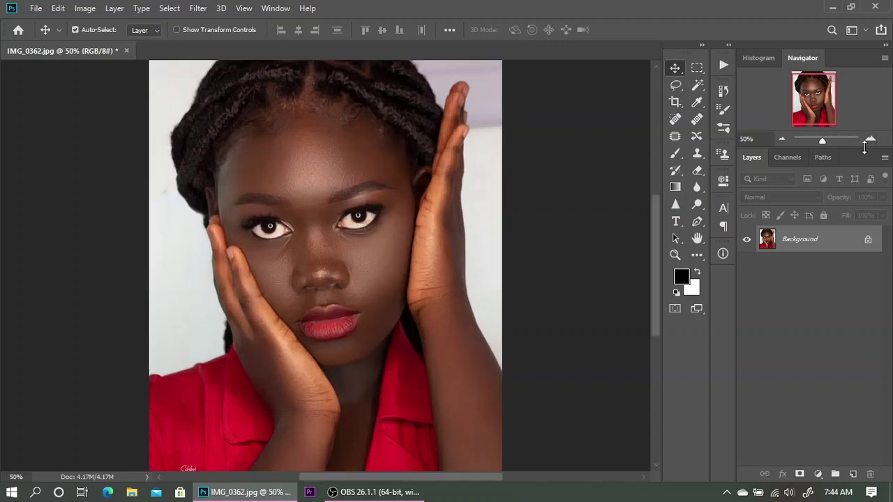
{"action": "left_click", "coordinate": [783, 139]}
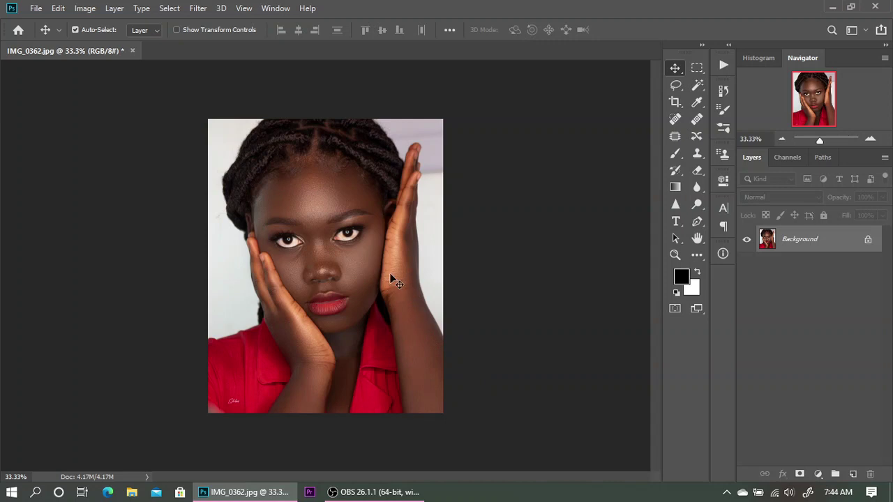
{"action": "left_click", "coordinate": [818, 474]}
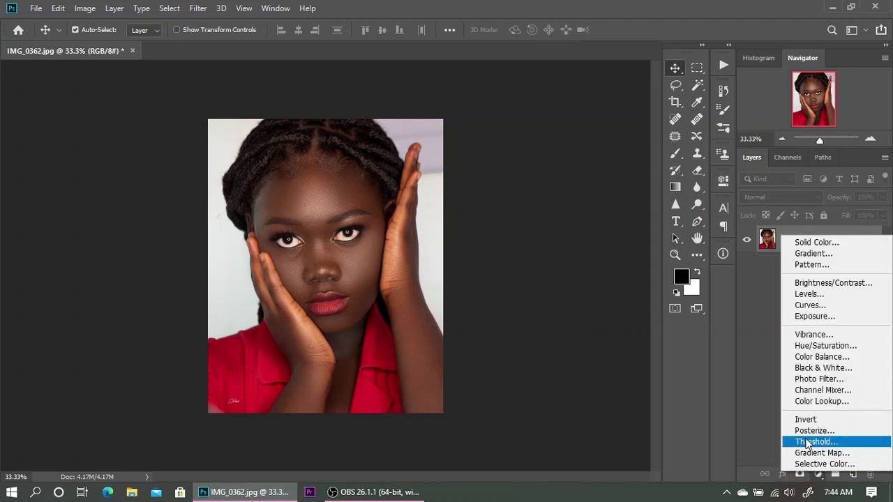
{"action": "left_click", "coordinate": [819, 476]}
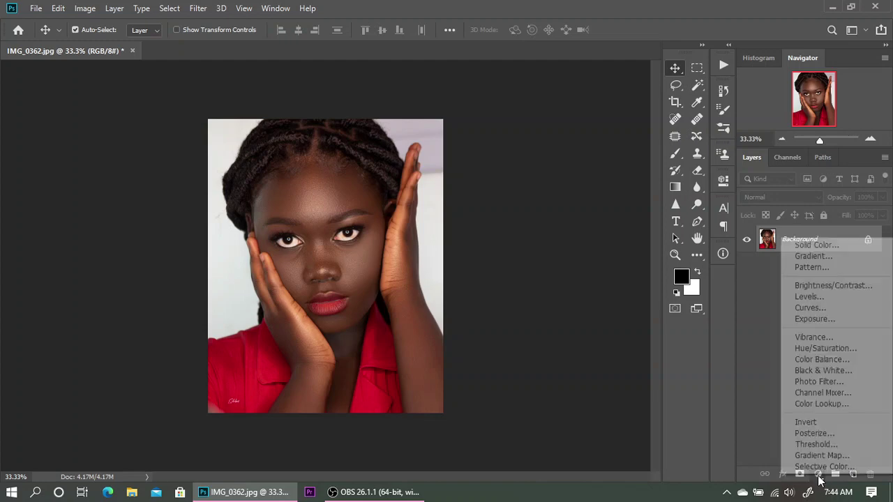
{"action": "left_click", "coordinate": [818, 361]}
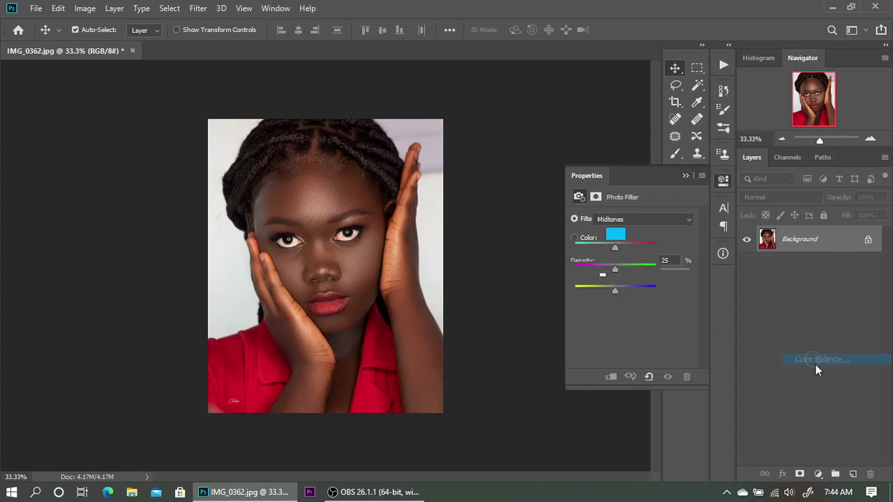
{"action": "left_click", "coordinate": [686, 175]}
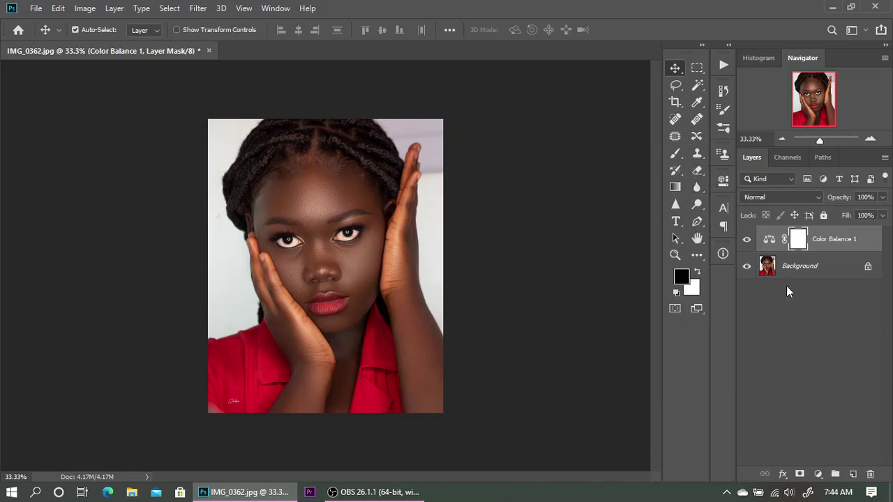
{"action": "key", "text": "Delete"}
{"action": "left_click", "coordinate": [818, 474]}
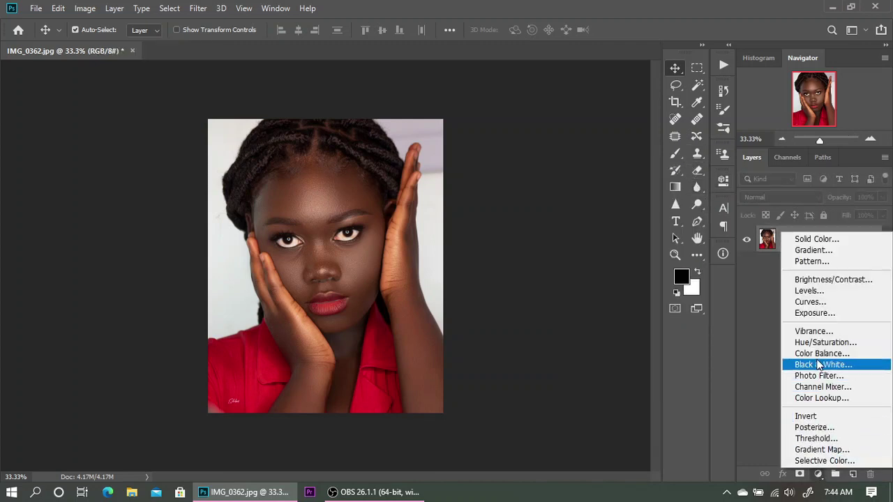
{"action": "left_click", "coordinate": [820, 363]}
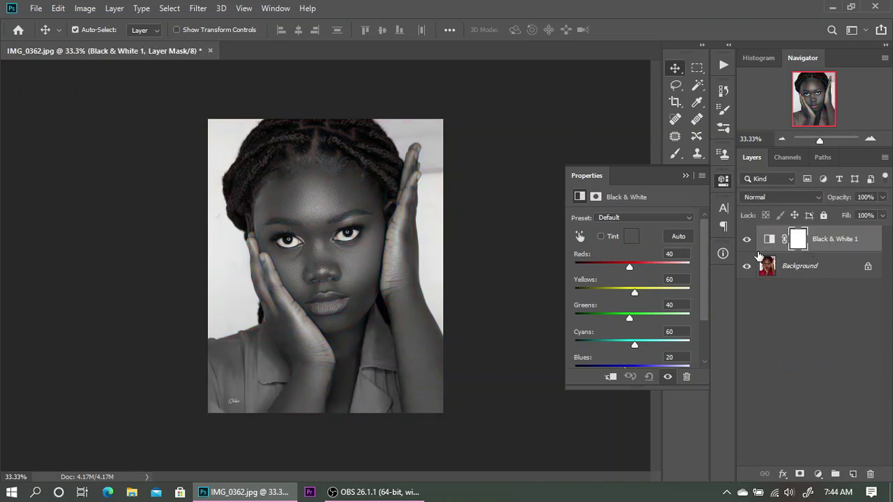
- Set the Black & White 1 layer's blend mode to Multiply
{"action": "left_click", "coordinate": [785, 198]}
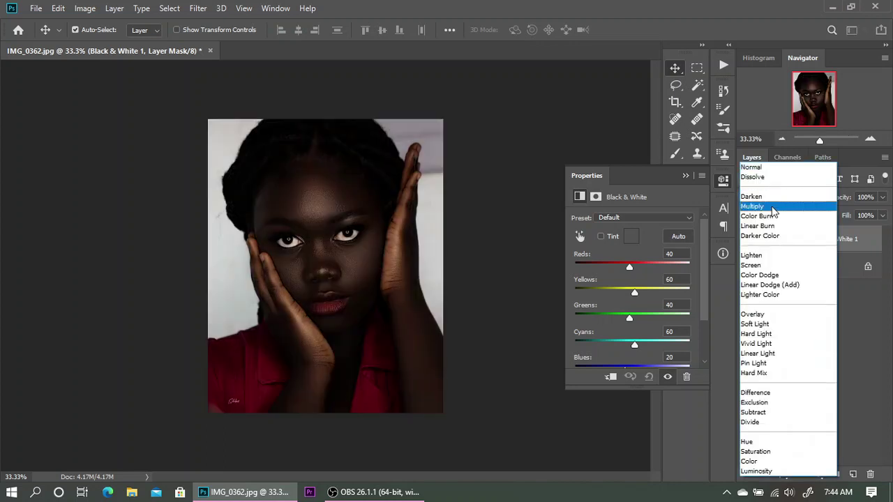
{"action": "left_click", "coordinate": [753, 206]}
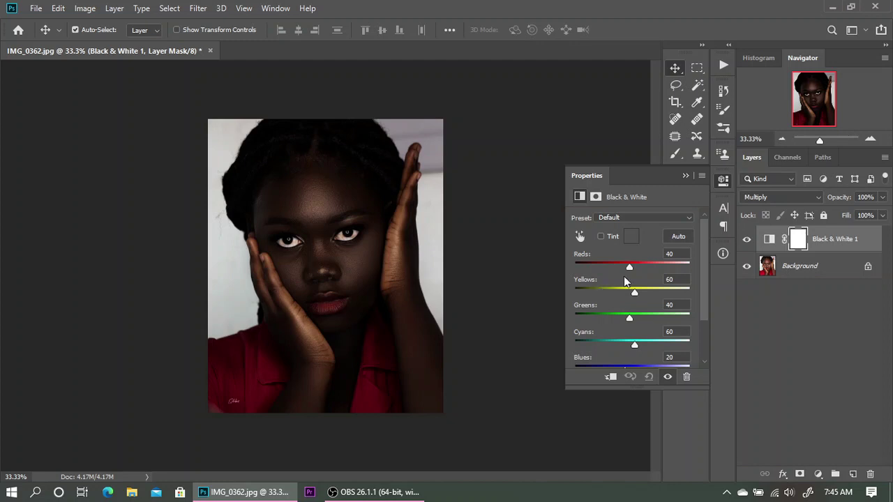
- Set the Black & White Reds to 130 and Yellows to 147
{"action": "left_click_drag", "start_coordinate": [630, 271], "coordinate": [654, 294]}
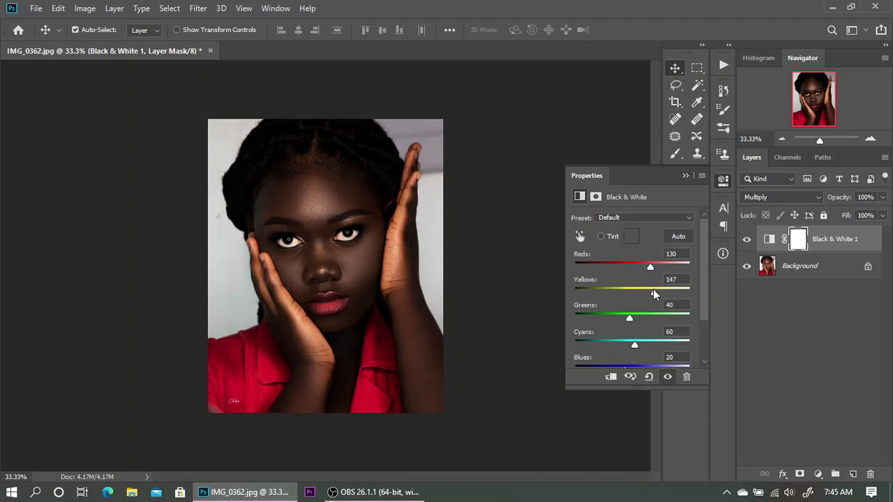
{"action": "left_click", "coordinate": [685, 175]}
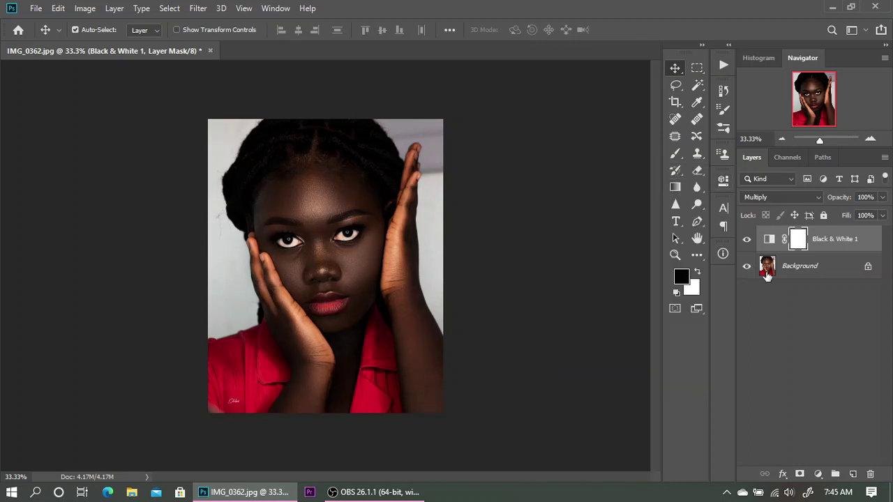
- Set the Black & White 1 layer's opacity to 69%, comparing it hidden and visible
{"action": "left_click", "coordinate": [747, 241]}
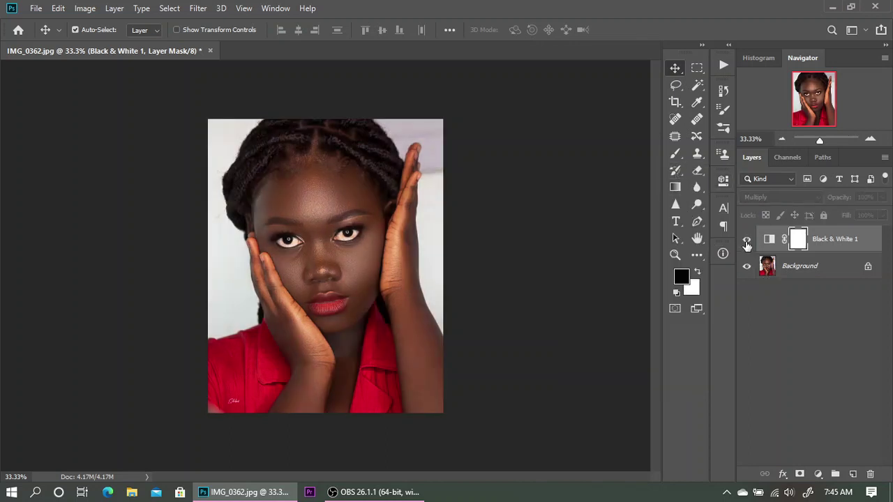
{"action": "left_click", "coordinate": [747, 241]}
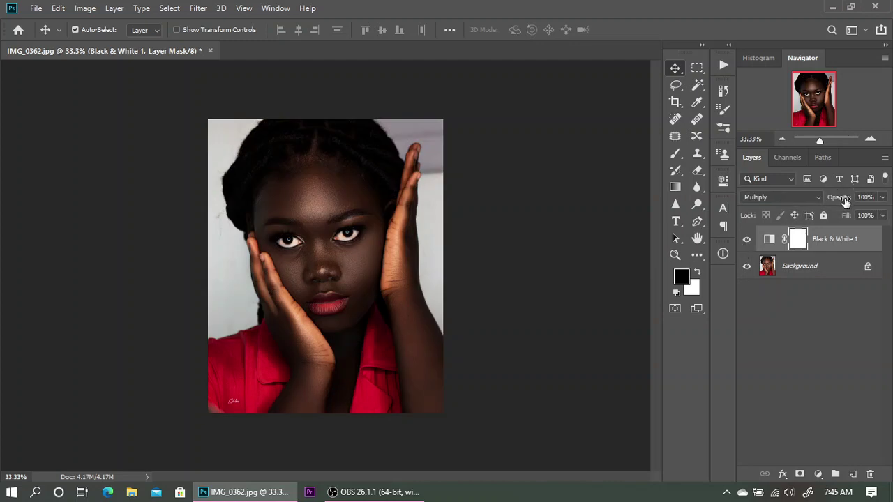
{"action": "left_click_drag", "start_coordinate": [845, 200], "coordinate": [760, 202]}
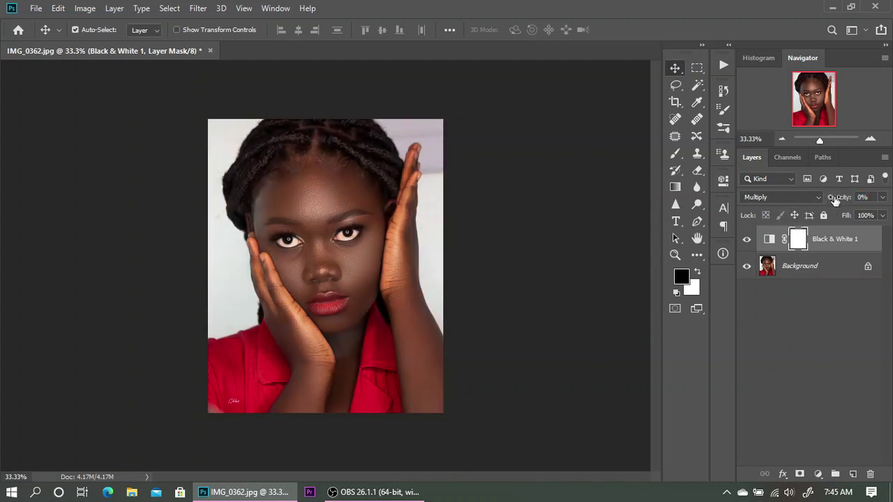
{"action": "left_click_drag", "start_coordinate": [834, 200], "coordinate": [849, 203]}
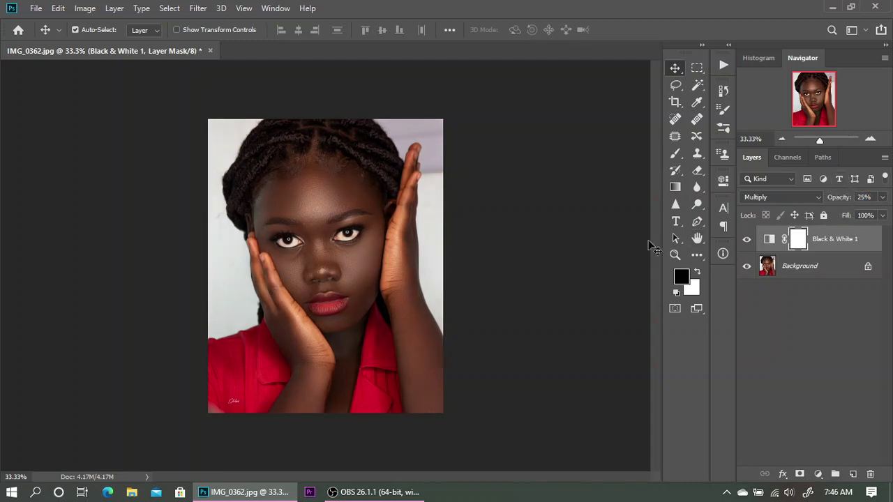
{"action": "left_click_drag", "start_coordinate": [837, 201], "coordinate": [857, 199]}
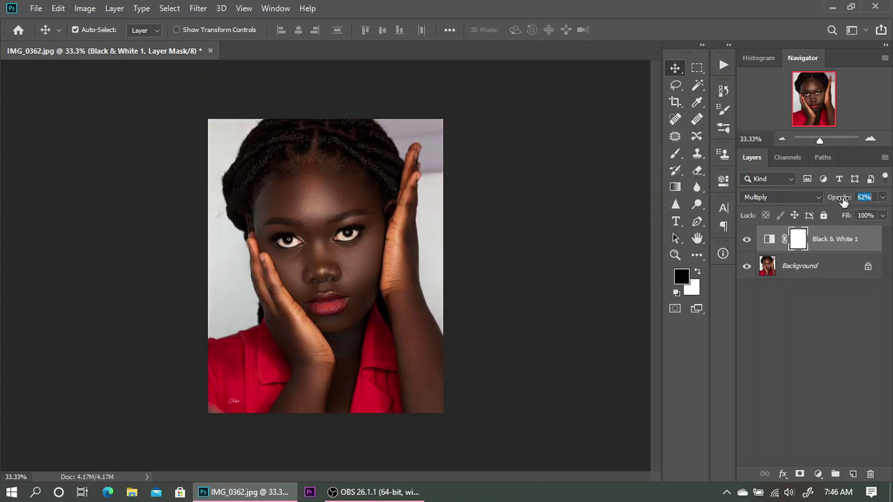
{"action": "left_click_drag", "start_coordinate": [849, 201], "coordinate": [848, 201]}
{"action": "left_click", "coordinate": [747, 242]}
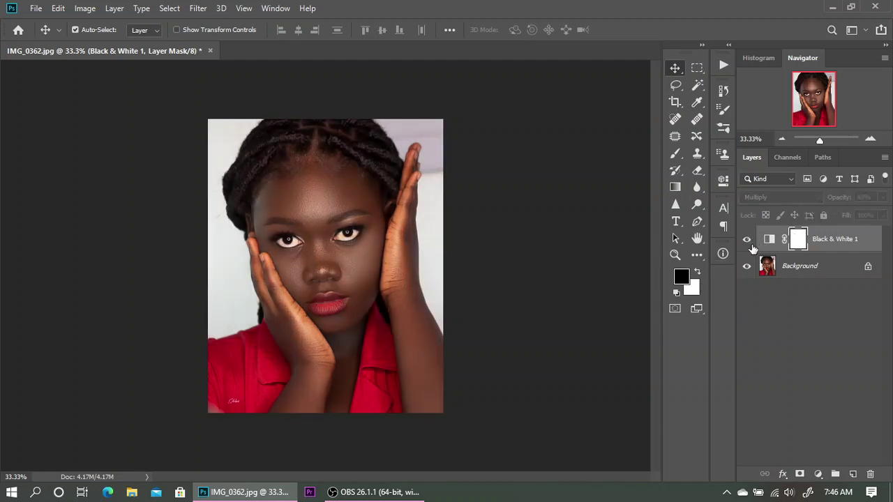
{"action": "left_click", "coordinate": [748, 241]}
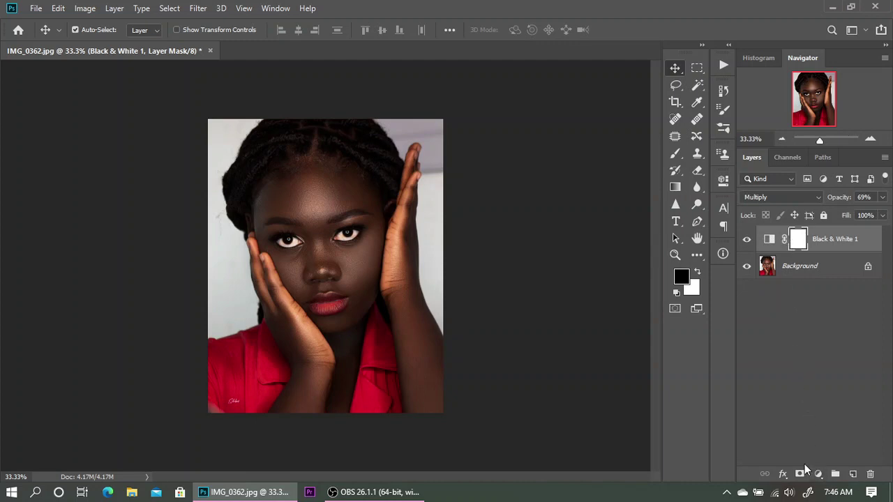
{"action": "left_click", "coordinate": [871, 140]}
{"action": "left_click", "coordinate": [871, 140]}
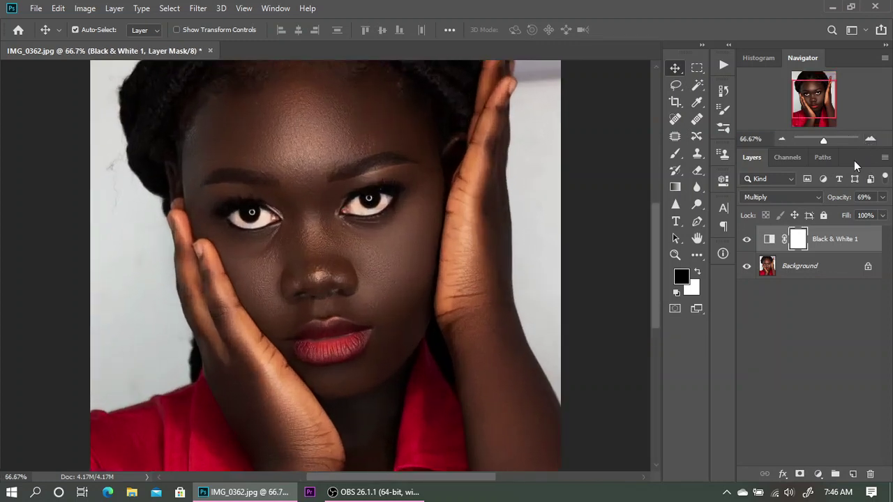
{"action": "left_click_drag", "start_coordinate": [660, 276], "coordinate": [667, 260]}
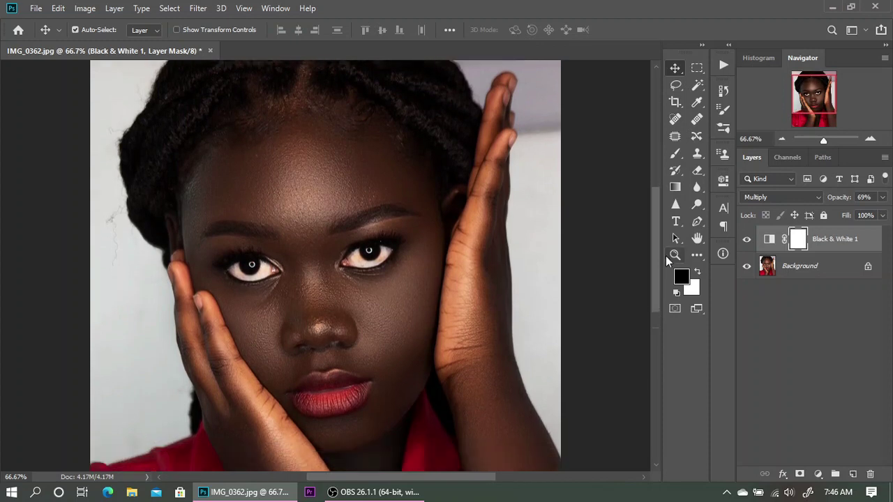
{"action": "left_click", "coordinate": [781, 140]}
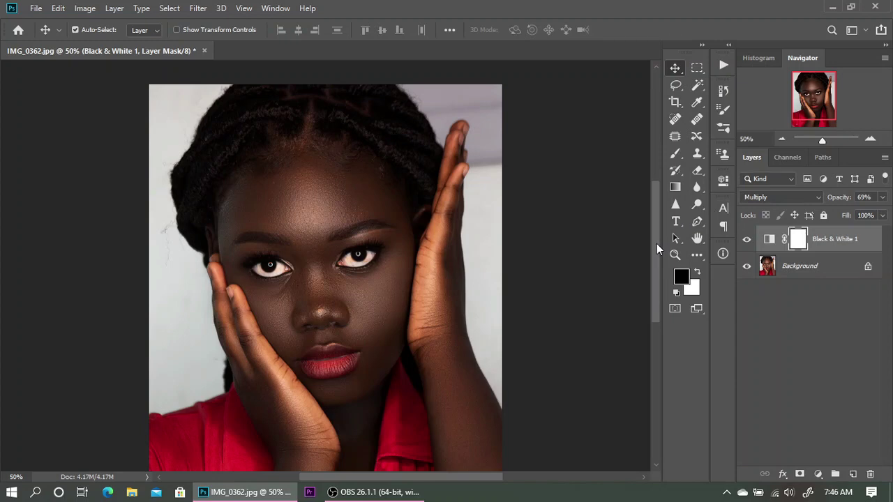
{"action": "left_click", "coordinate": [782, 139]}
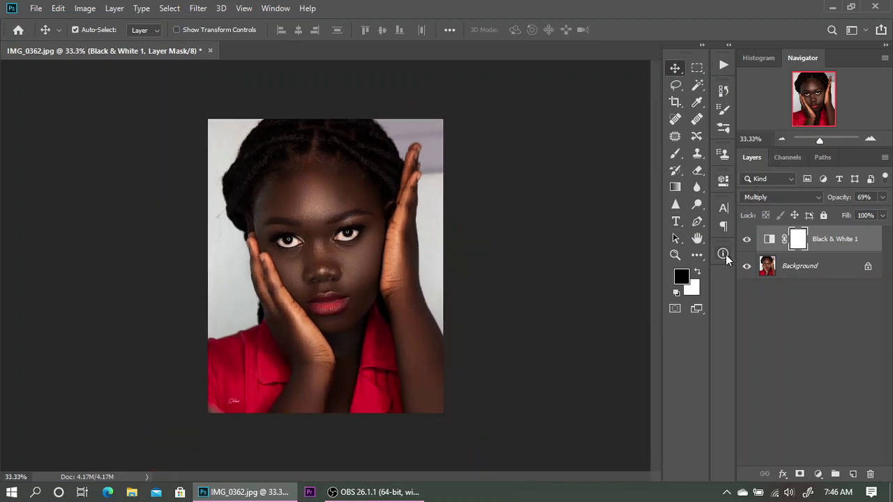
{"action": "left_click", "coordinate": [747, 240]}
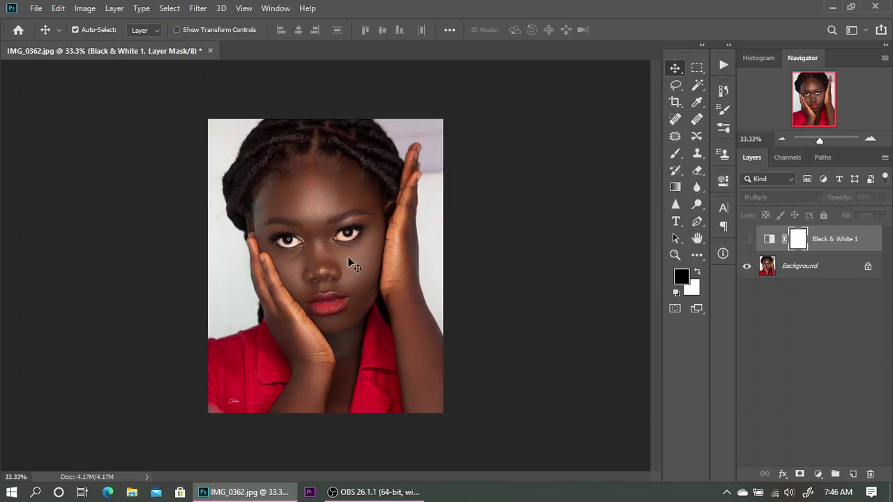
{"action": "left_click", "coordinate": [747, 240]}
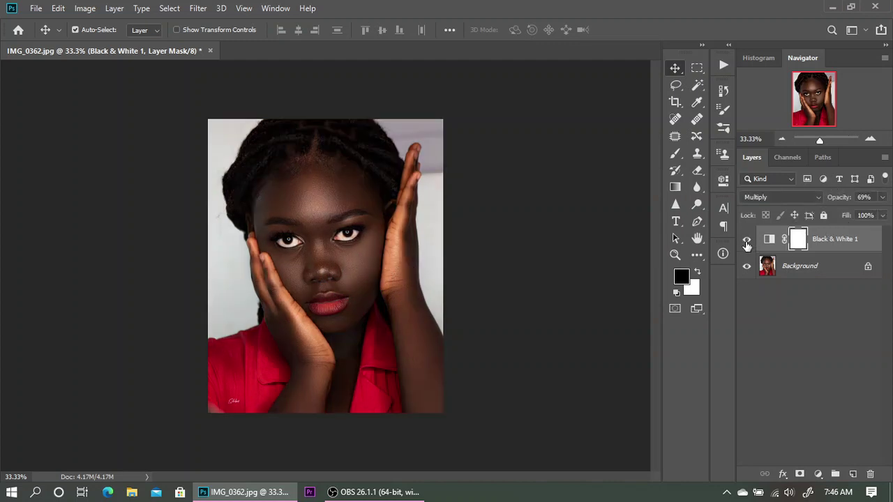
- Add a Photo Filter adjustment layer set to Cooling Filter (82)
{"action": "left_click", "coordinate": [819, 475]}
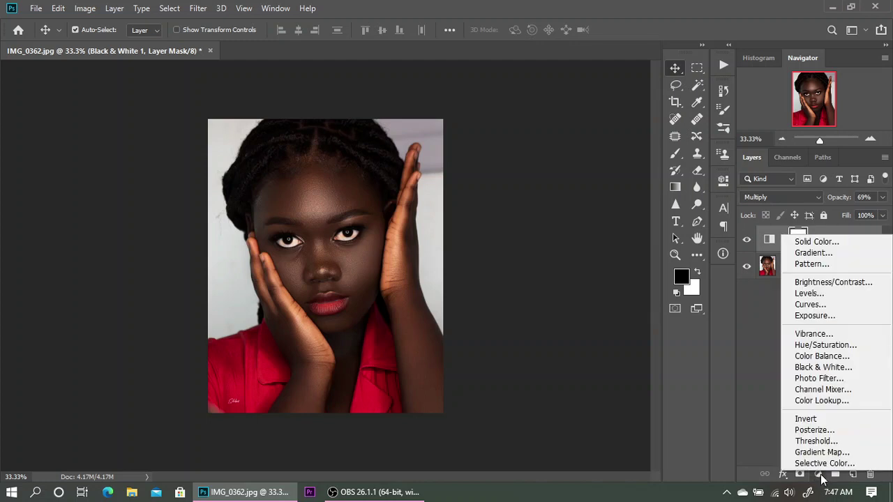
{"action": "left_click", "coordinate": [819, 378]}
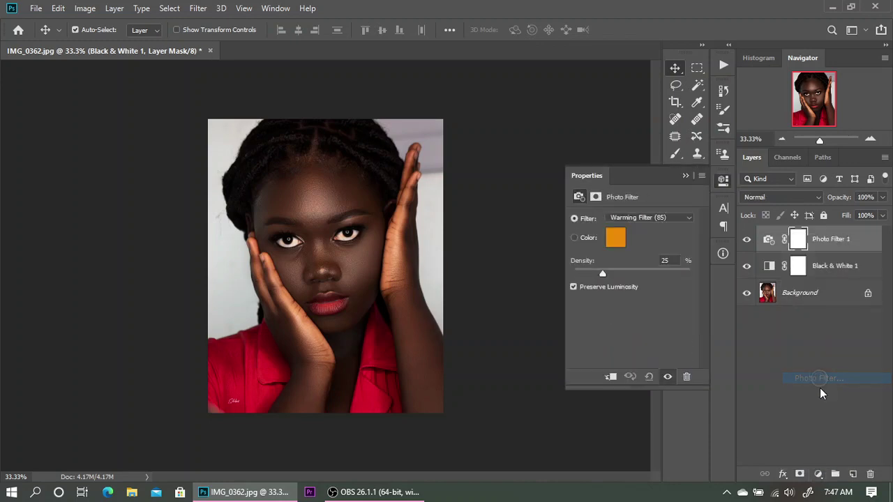
{"action": "left_click", "coordinate": [648, 217]}
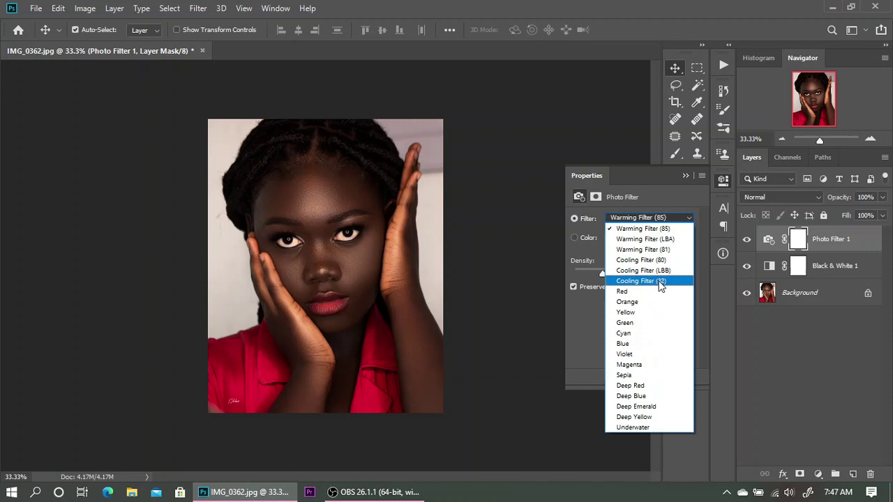
{"action": "left_click", "coordinate": [652, 283]}
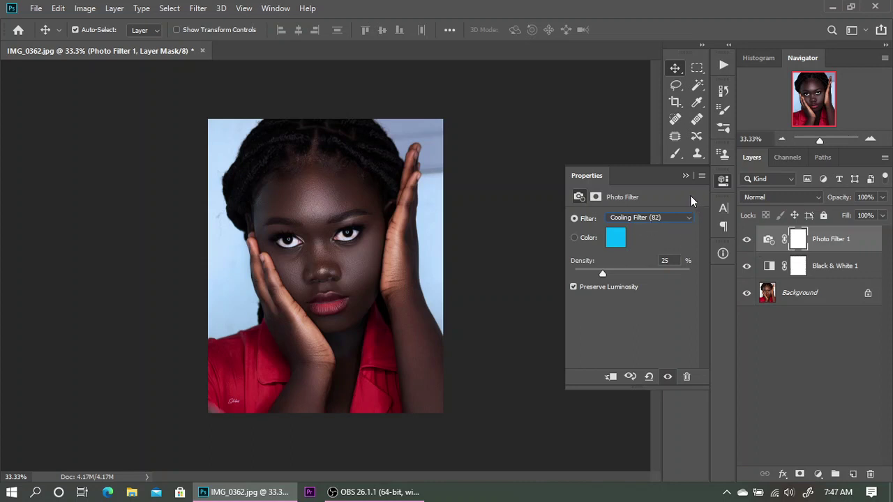
- Hide the Photo Filter layer and target the Black & White 1 layer mask
{"action": "left_click", "coordinate": [686, 177]}
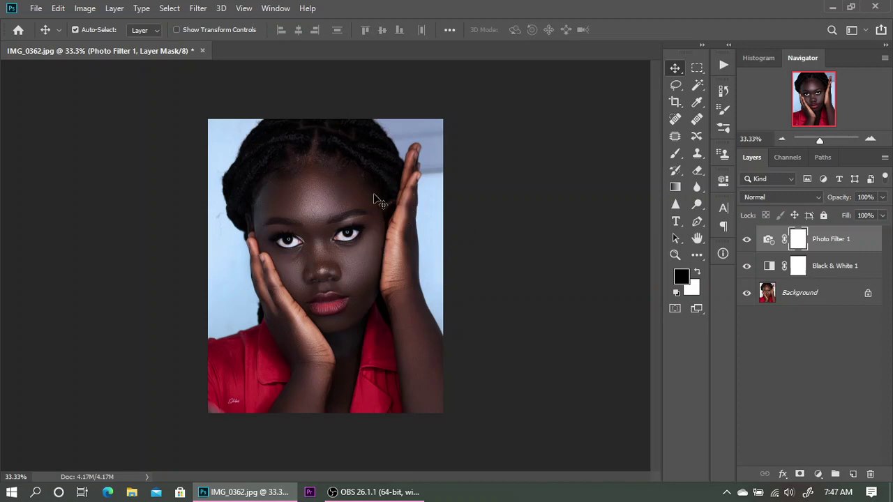
{"action": "left_click", "coordinate": [747, 240]}
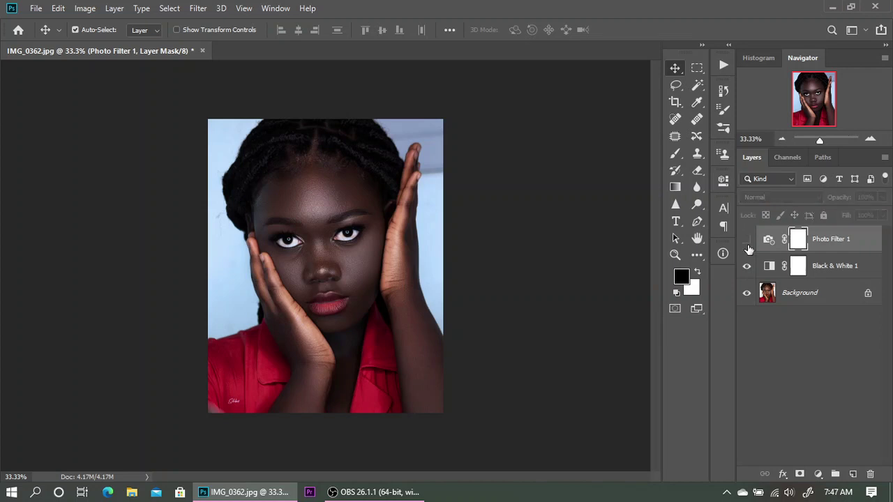
{"action": "left_click", "coordinate": [797, 274]}
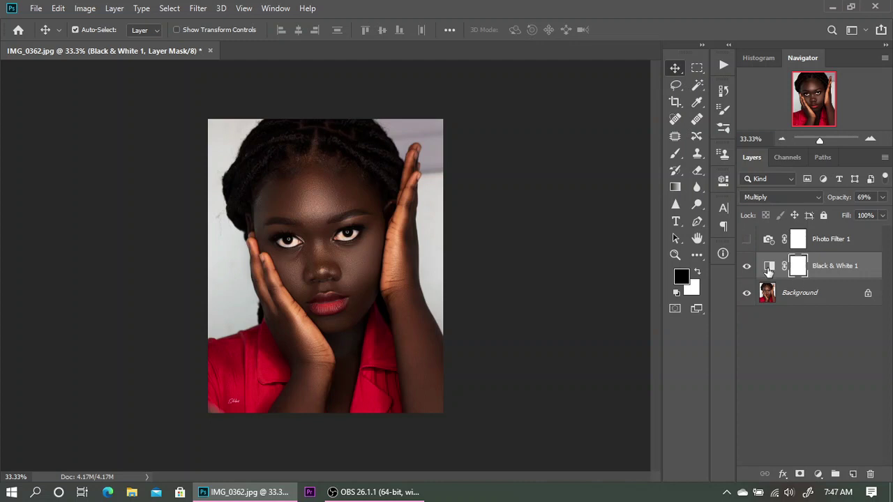
- Target the Black & White 1 mask and pick the Magic Wand tool
{"action": "left_click", "coordinate": [768, 268]}
{"action": "left_click", "coordinate": [800, 269]}
{"action": "left_click", "coordinate": [698, 85]}
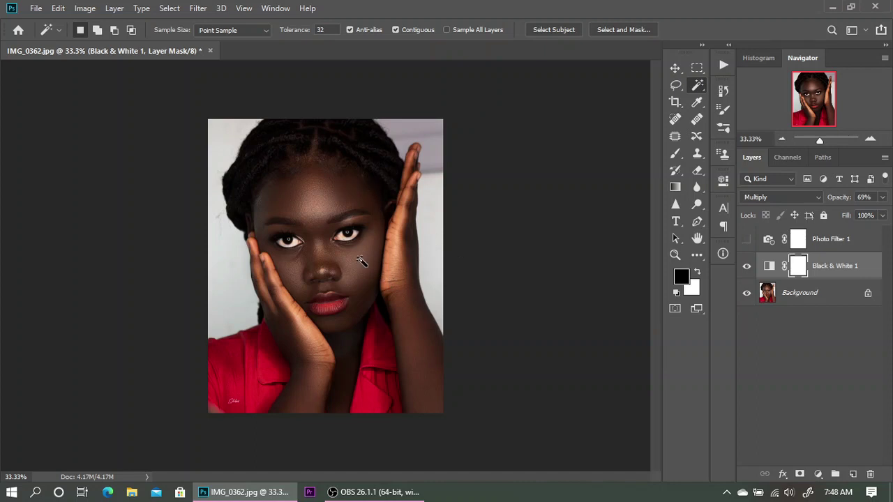
- Select the subject, invert the selection, and fill the Black & White 1 mask's background black
{"action": "left_click", "coordinate": [558, 27]}
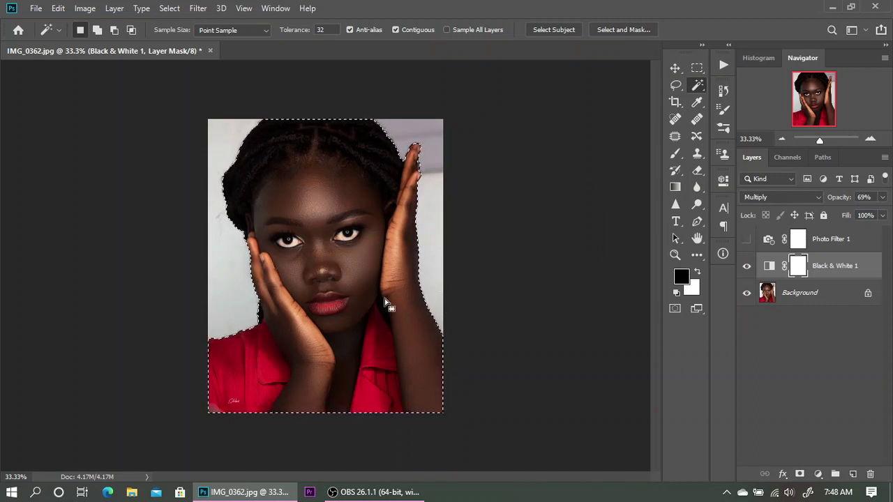
{"action": "right_click", "coordinate": [342, 279]}
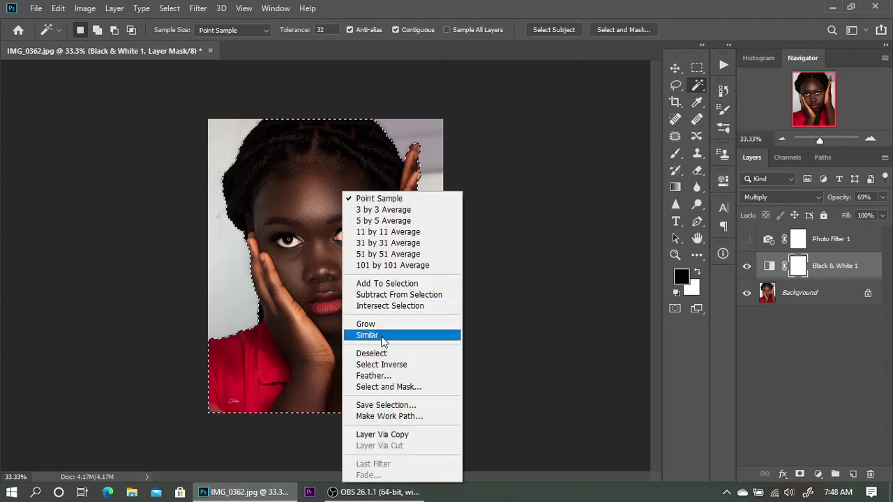
{"action": "left_click", "coordinate": [394, 366]}
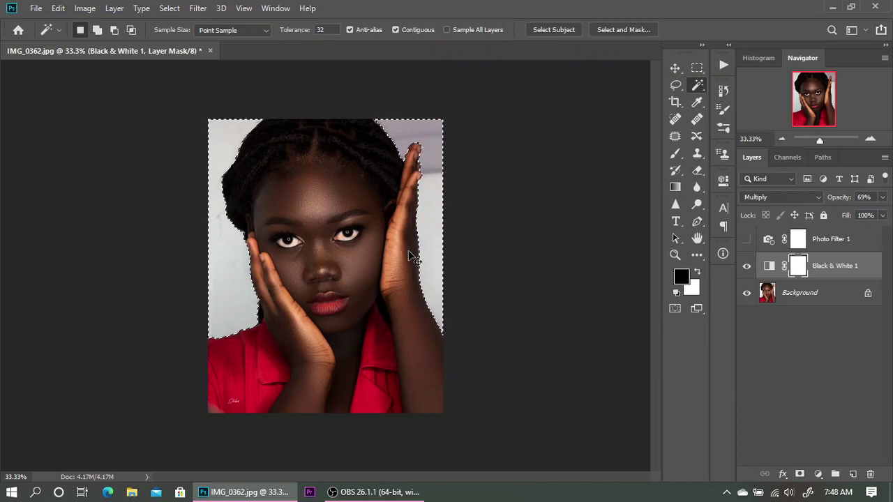
{"action": "key", "text": "alt+BackSpace"}
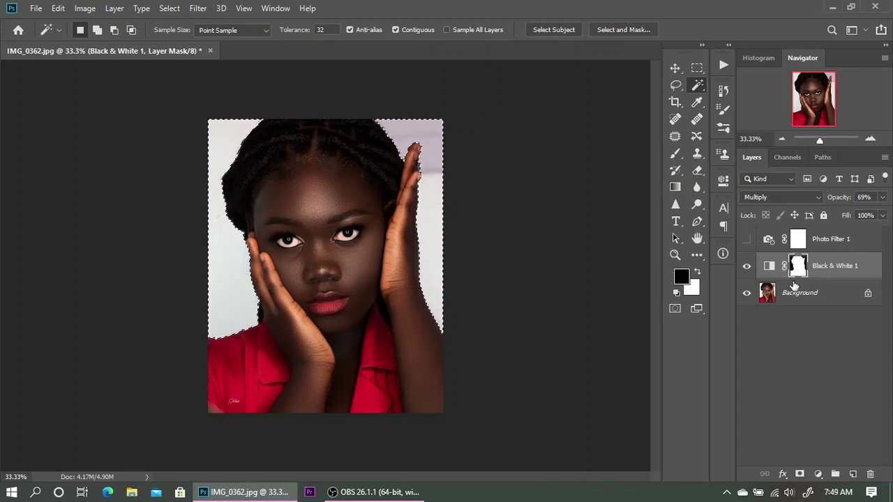
{"action": "right_click", "coordinate": [368, 274]}
- Deselect, then toggle Black & White 1 on and off to compare before and after
{"action": "left_click", "coordinate": [551, 243]}
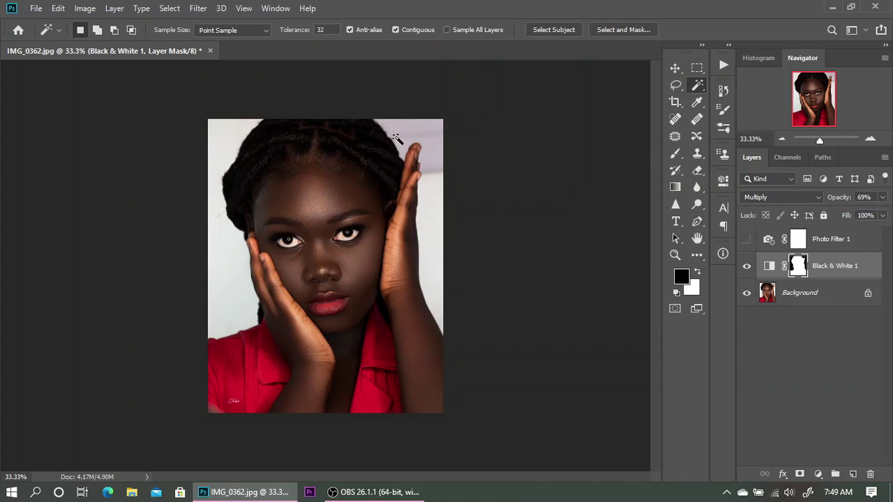
{"action": "left_click", "coordinate": [746, 266]}
{"action": "left_click", "coordinate": [748, 273]}
{"action": "left_click", "coordinate": [748, 274]}
{"action": "left_click", "coordinate": [747, 270]}
{"action": "left_click", "coordinate": [749, 271]}
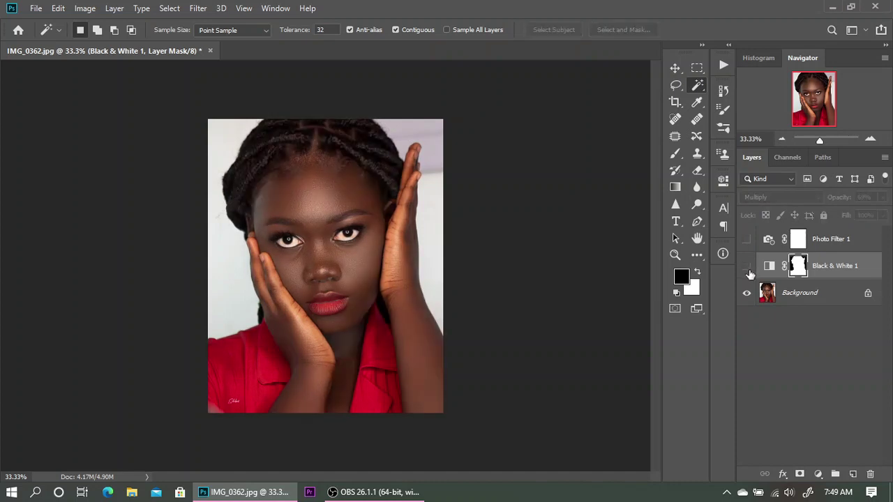
{"action": "left_click", "coordinate": [748, 273]}
{"action": "left_click", "coordinate": [750, 272]}
{"action": "left_click", "coordinate": [752, 273]}
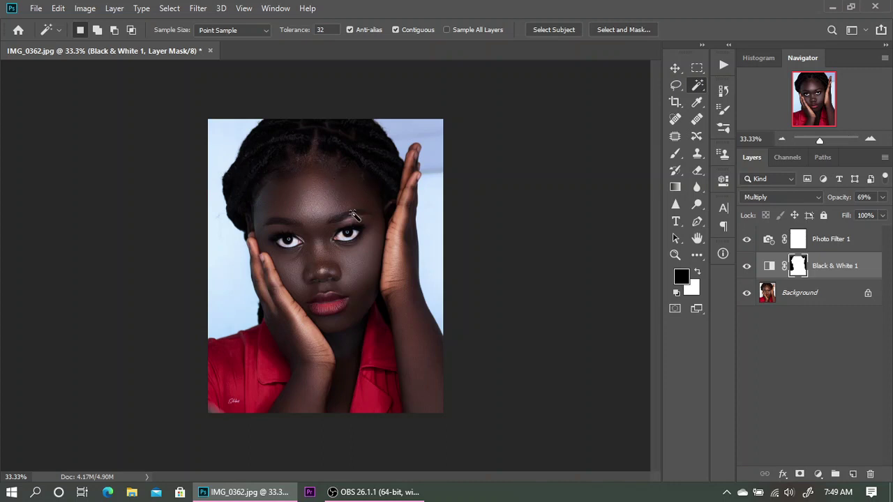
- On the Photo Filter 1 mask, select the subject, invert, fill the background black, and deselect
{"action": "left_click", "coordinate": [797, 240]}
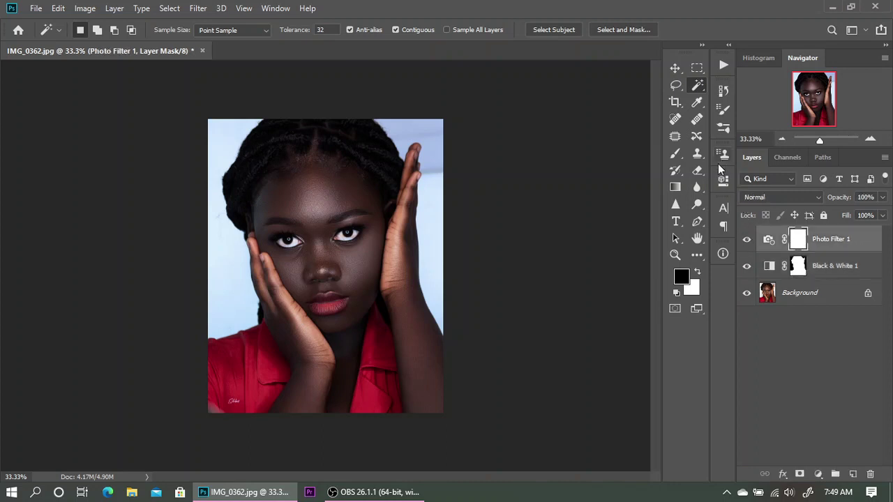
{"action": "left_click", "coordinate": [554, 30]}
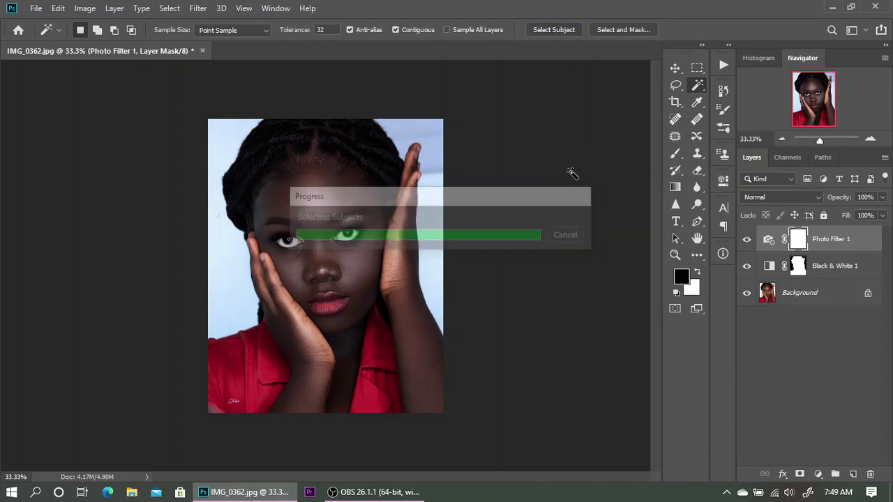
{"action": "right_click", "coordinate": [370, 260]}
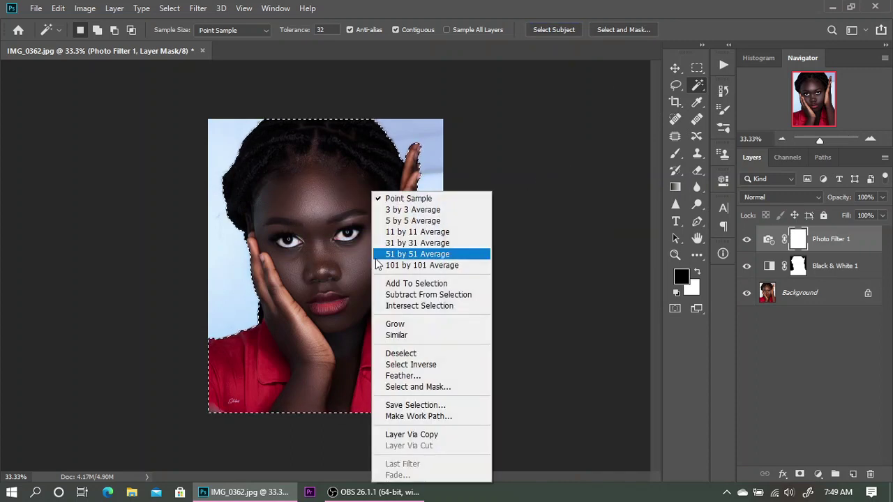
{"action": "left_click", "coordinate": [435, 366]}
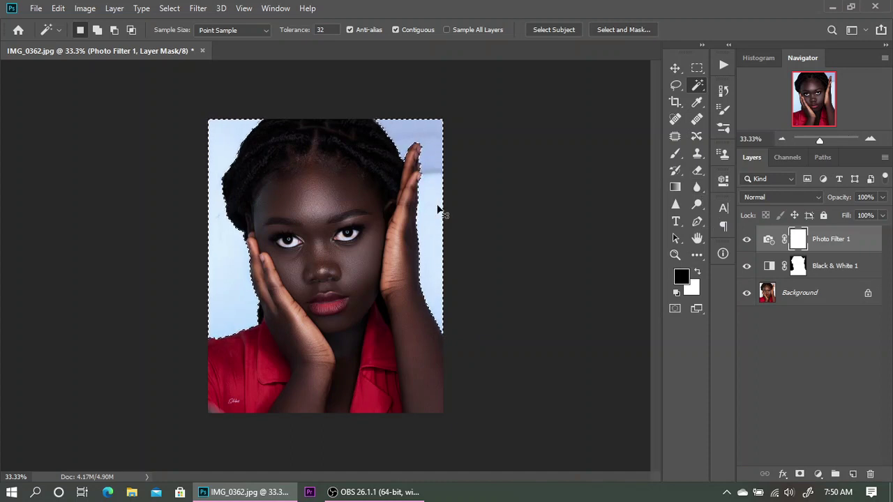
{"action": "key", "text": "alt+BackSpace"}
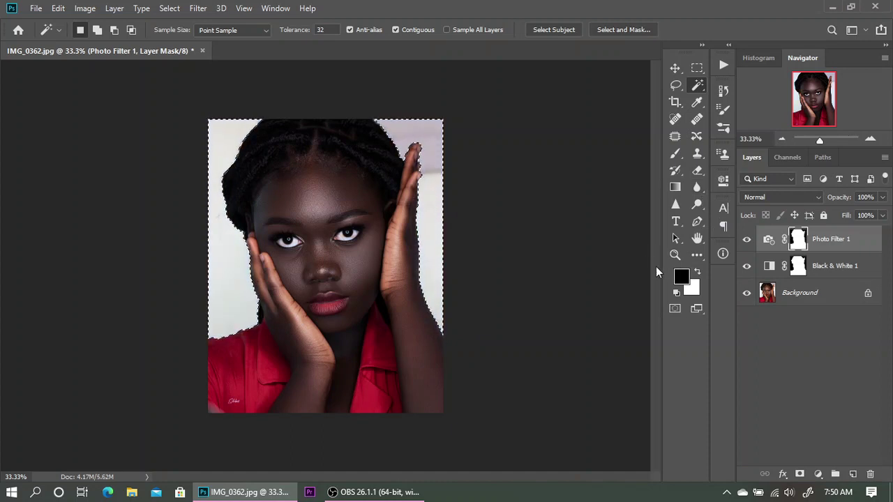
{"action": "key", "text": "ctrl+d"}
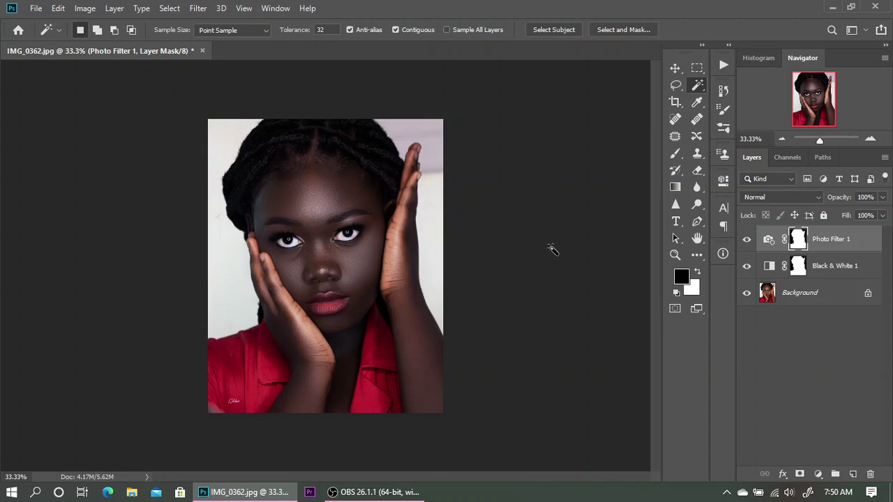
- Group Photo Filter 1 and Black & White 1 and name the group 'melanin'
{"action": "left_click", "coordinate": [868, 274], "text": "ctrl"}
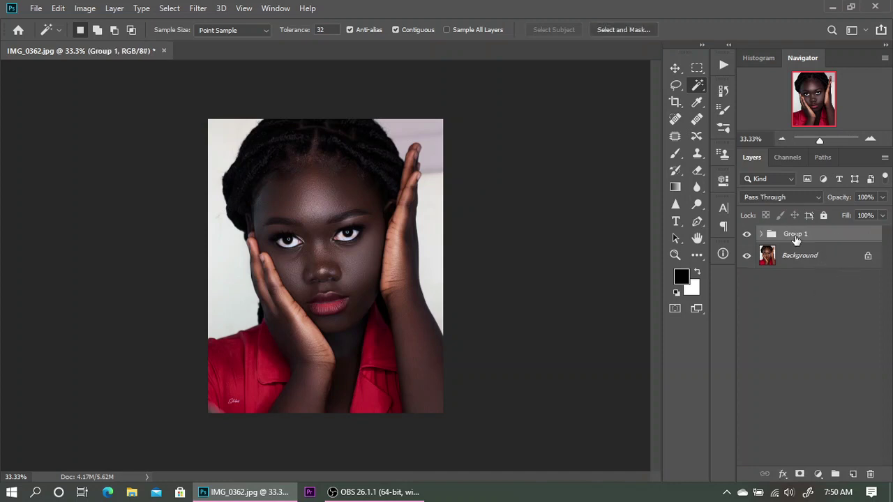
{"action": "double_click", "coordinate": [797, 236]}
{"action": "type", "text": "melanin"}
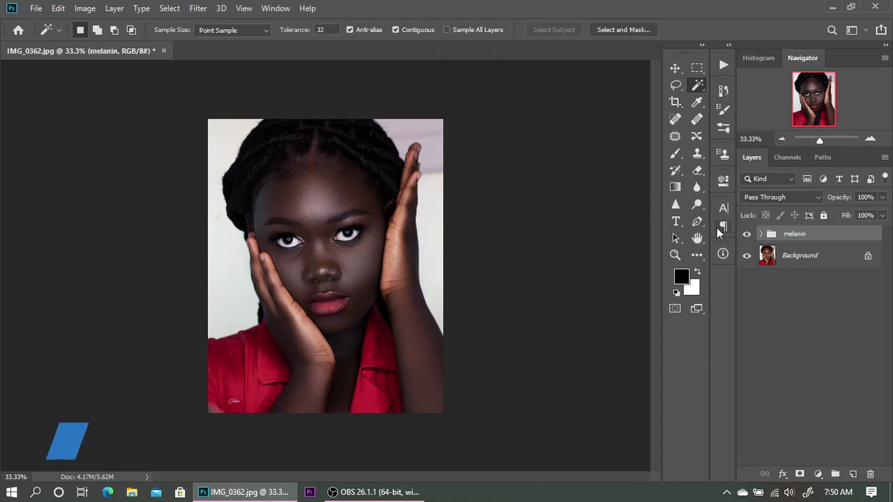
- Toggle the melanin group to compare, then expand it and select Black & White 1
{"action": "left_click", "coordinate": [747, 236]}
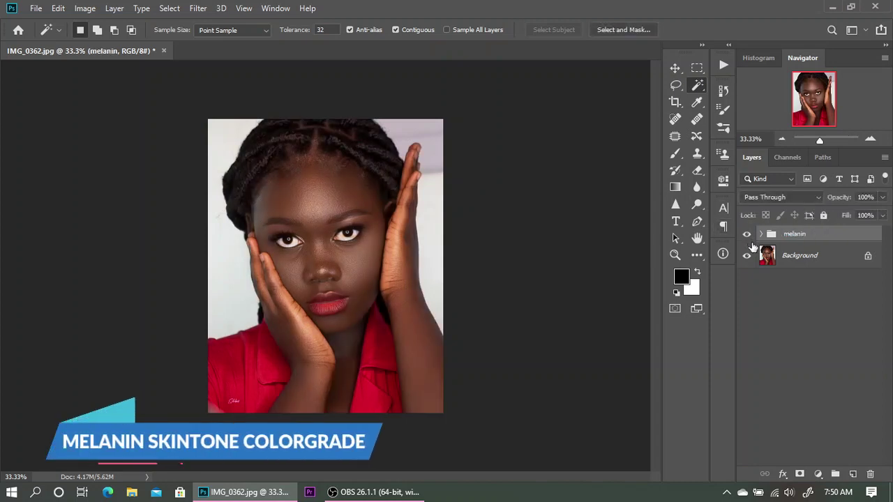
{"action": "left_click", "coordinate": [748, 237]}
{"action": "left_click", "coordinate": [748, 236]}
{"action": "left_click", "coordinate": [748, 237]}
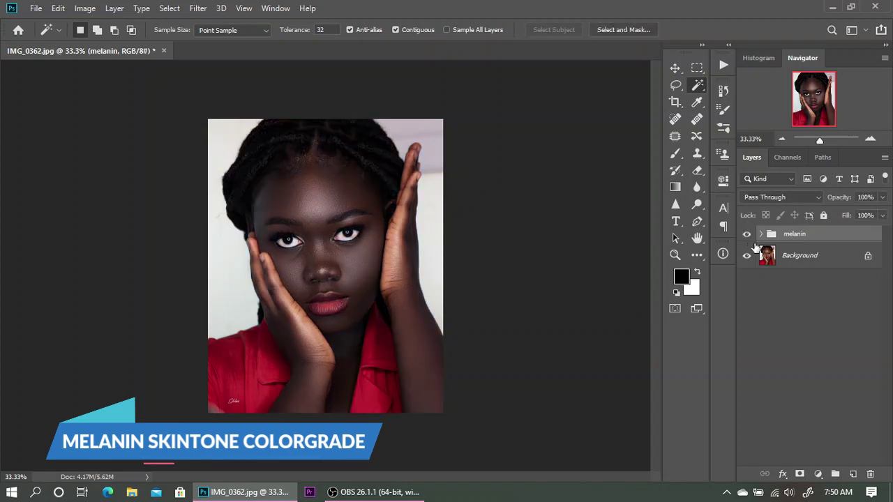
{"action": "left_click", "coordinate": [762, 234]}
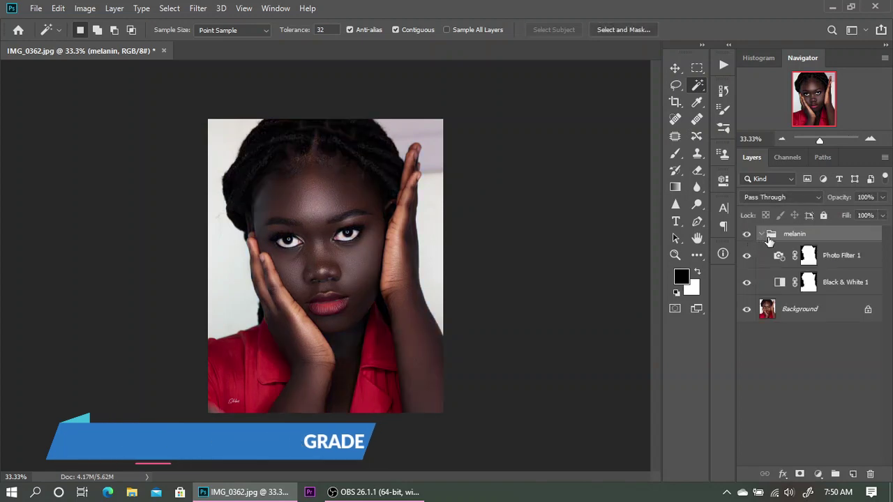
{"action": "left_click", "coordinate": [773, 279]}
{"action": "left_click", "coordinate": [773, 279]}
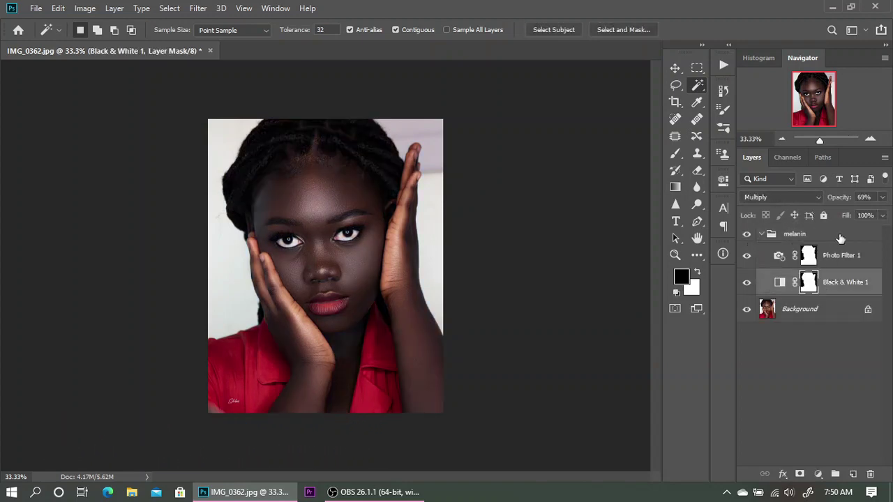
- Drop the melanin group's Black & White layer to 62% opacity and push its Reds slider to 184
{"action": "left_click_drag", "start_coordinate": [840, 201], "coordinate": [838, 204]}
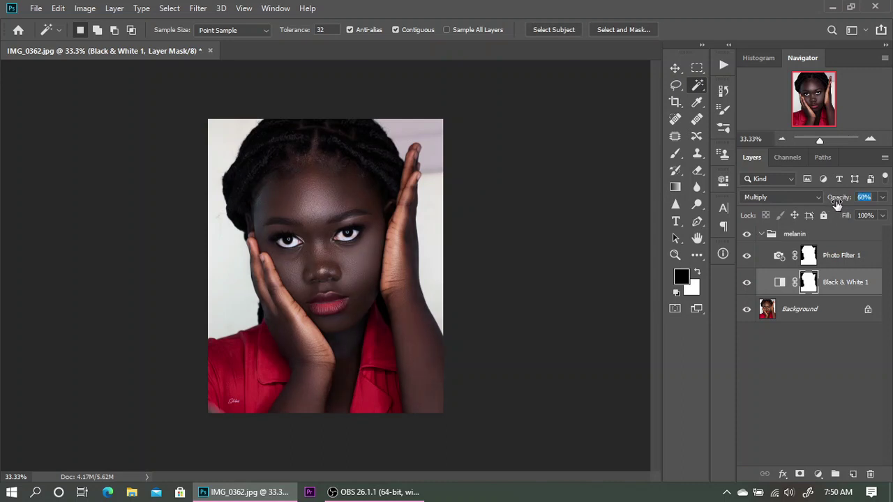
{"action": "double_click", "coordinate": [779, 282]}
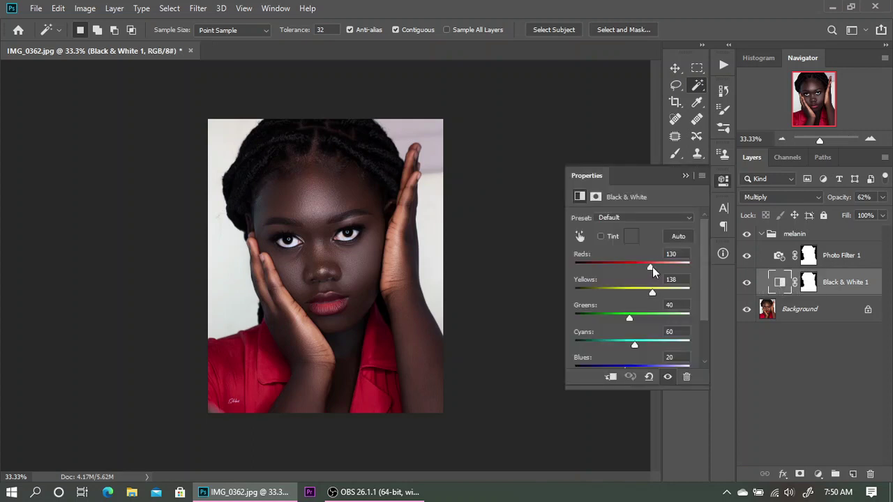
{"action": "left_click_drag", "start_coordinate": [652, 271], "coordinate": [665, 294]}
{"action": "left_click", "coordinate": [685, 175]}
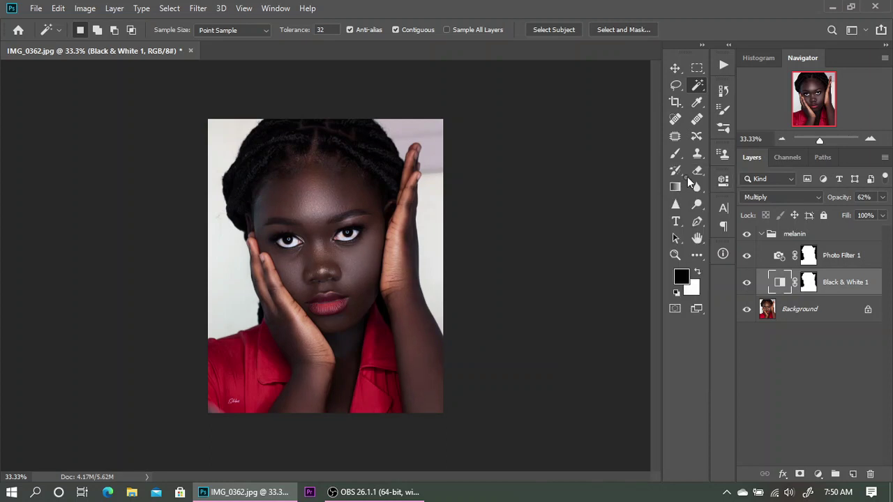
{"action": "left_click", "coordinate": [762, 235]}
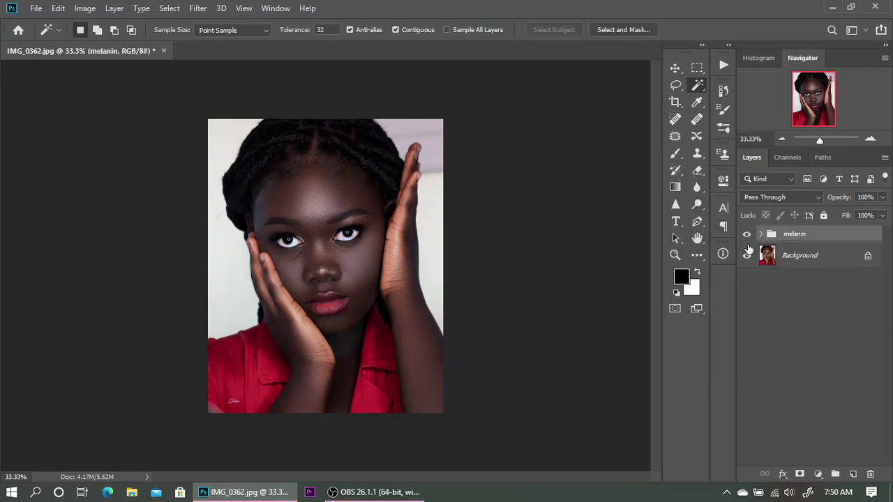
{"action": "left_click", "coordinate": [748, 237]}
{"action": "left_click", "coordinate": [749, 237]}
- In the expanded melanin group, paint black on the Black & White 1 mask over the lower-left red shirt
{"action": "left_click", "coordinate": [762, 234]}
{"action": "left_click", "coordinate": [780, 285]}
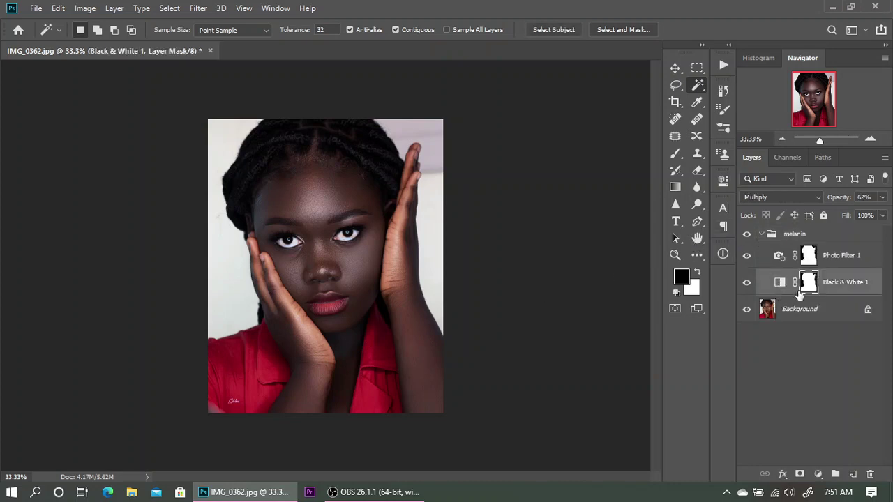
{"action": "left_click", "coordinate": [748, 282]}
{"action": "left_click", "coordinate": [748, 282]}
{"action": "key", "text": "b"}
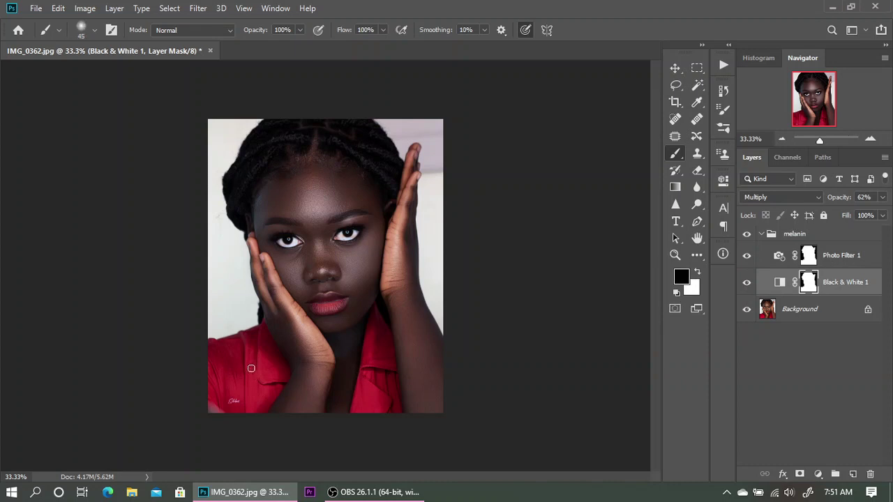
{"action": "mouse_move", "coordinate": [243, 371]}
{"action": "left_mouse_down"}
{"action": "mouse_move", "coordinate": [219, 383]}
{"action": "mouse_move", "coordinate": [260, 384]}
{"action": "left_mouse_up"}
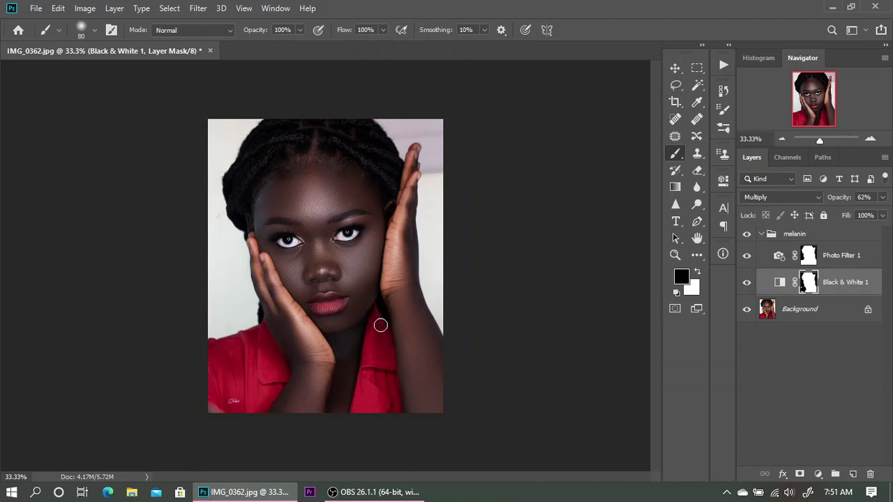
- Toggle Black & White 1 visibility repeatedly to compare the masked shirt against the original, ending hidden
{"action": "left_click", "coordinate": [746, 282]}
{"action": "left_click", "coordinate": [747, 282]}
{"action": "left_click", "coordinate": [747, 284]}
{"action": "left_click", "coordinate": [748, 283]}
{"action": "left_click", "coordinate": [747, 283]}
{"action": "left_click", "coordinate": [747, 283]}
{"action": "left_click", "coordinate": [747, 283]}
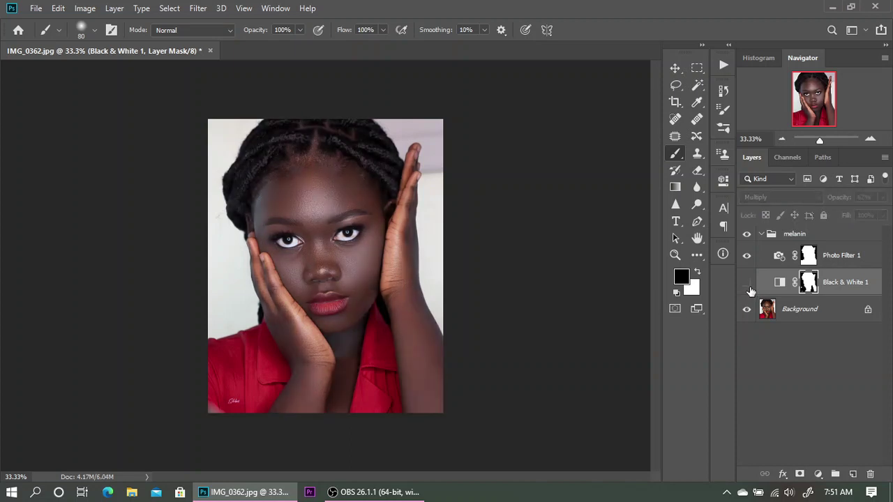